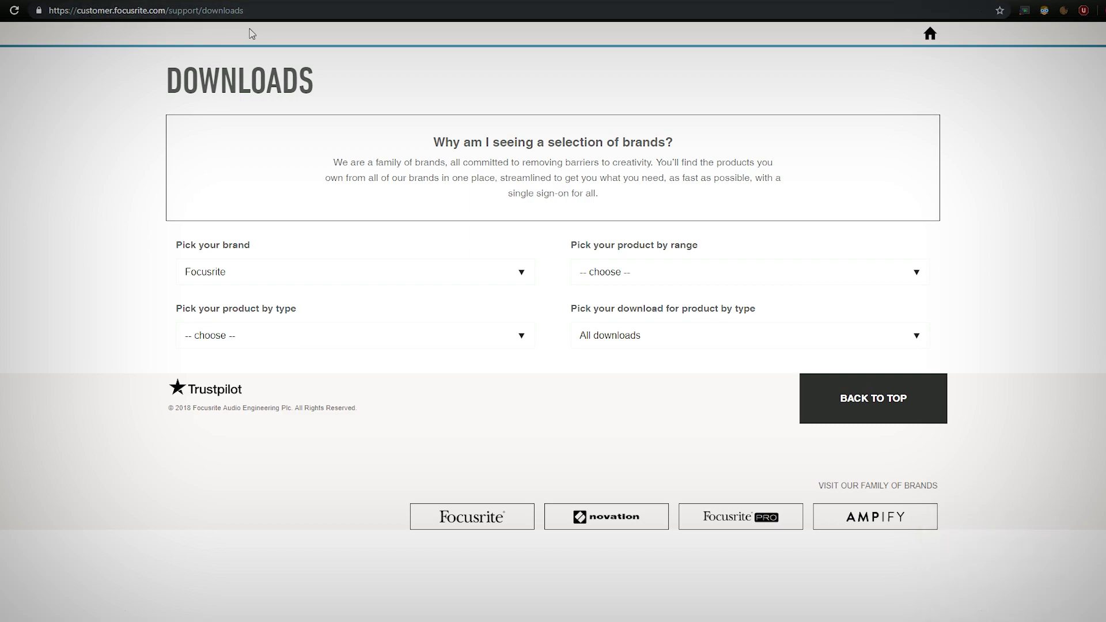
# On the Focusrite downloads page, select brand Focusrite and range Scarlett Solo 2nd Gen
pyautogui.hotkey('ctrl', 'l')
pyautogui.click(54, 52)
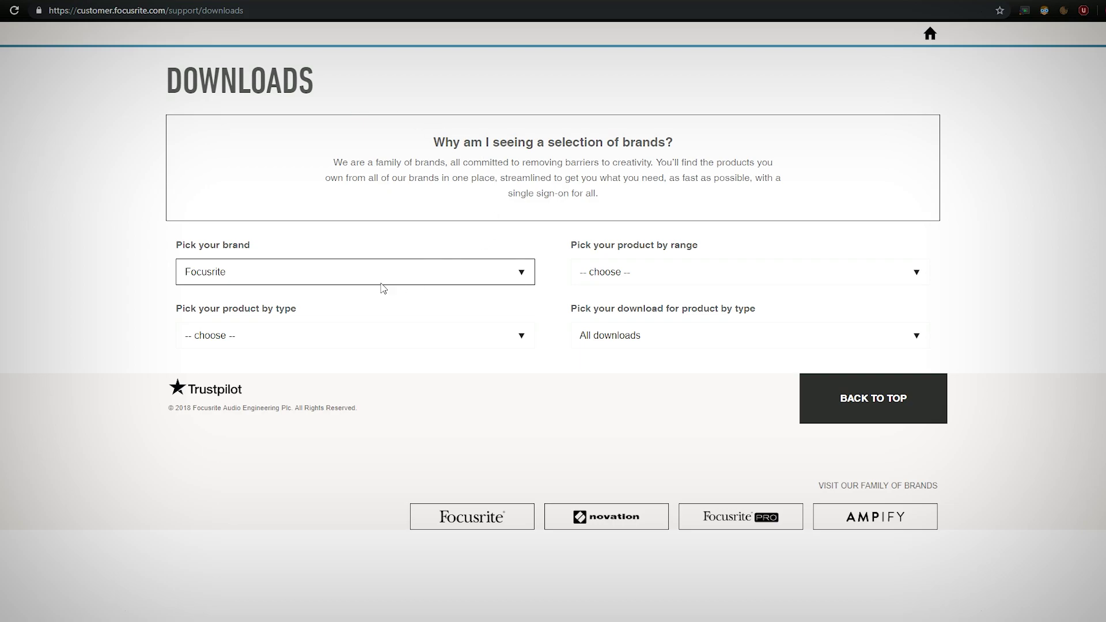
pyautogui.click(285, 278)
pyautogui.click(229, 291)
pyautogui.click(222, 276)
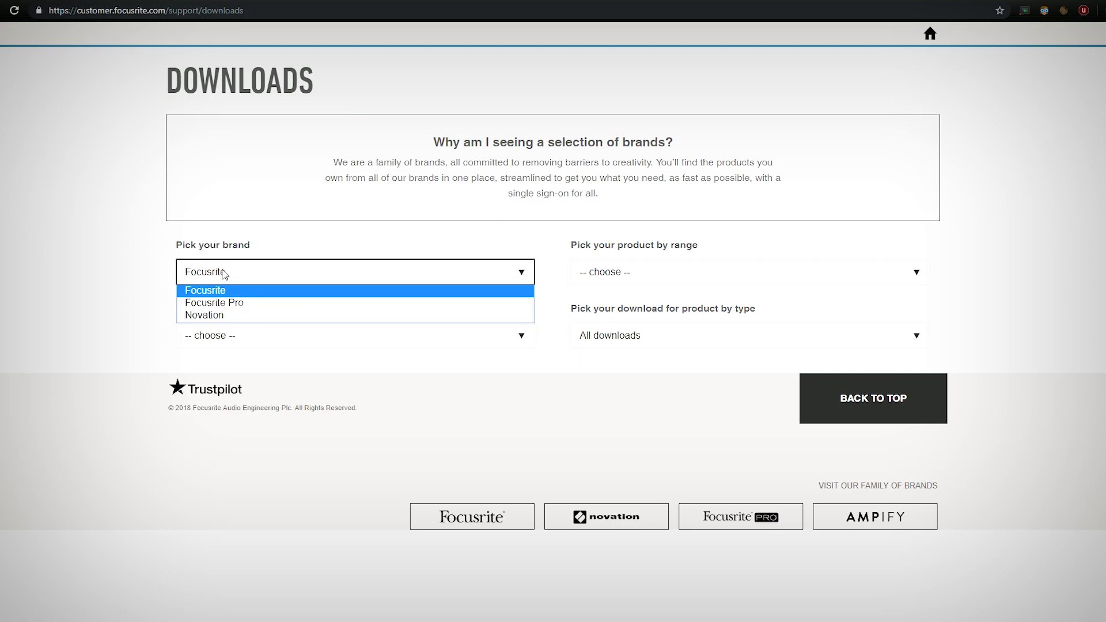
pyautogui.click(225, 274)
pyautogui.click(657, 269)
pyautogui.scroll(-15, 667, 353)
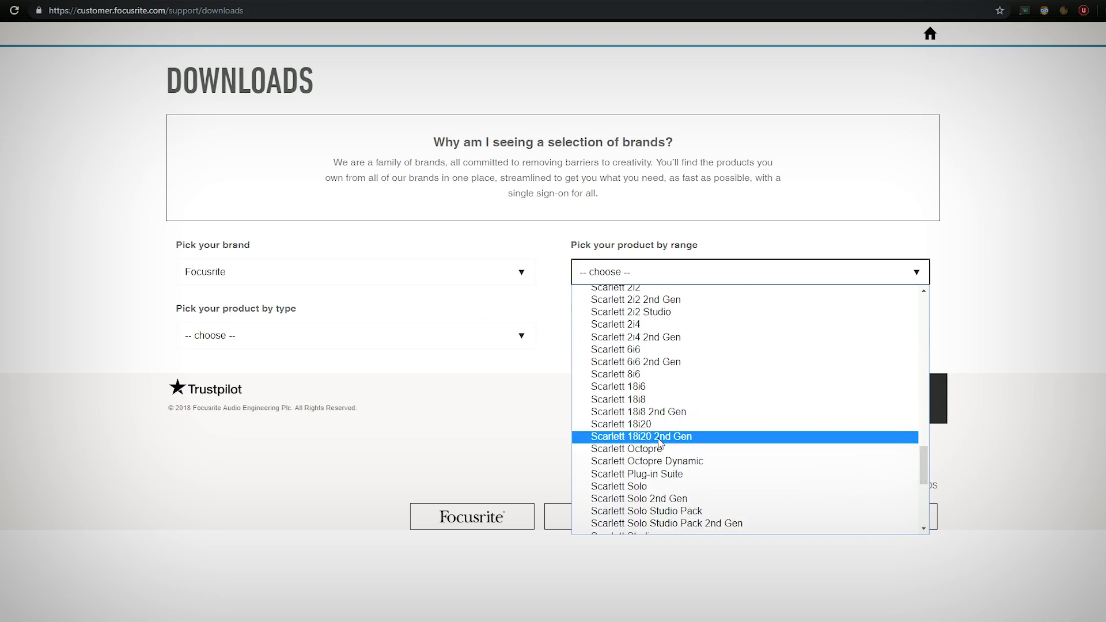
pyautogui.click(680, 500)
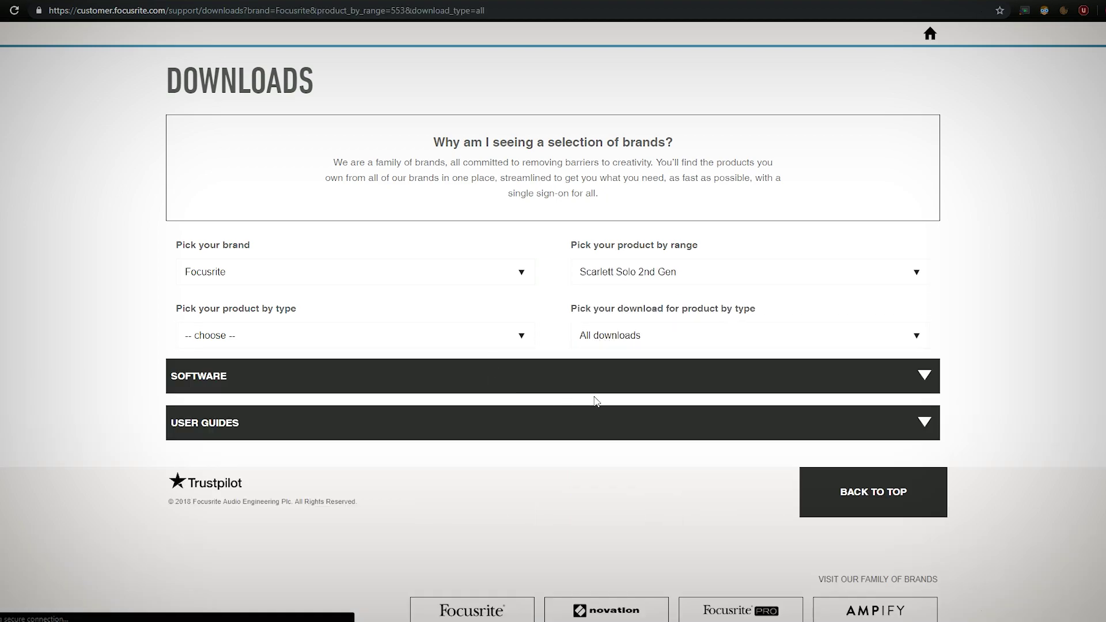
# Under Software, download the Windows Focusrite USB ASIO 4.36.5 driver
pyautogui.click(924, 375)
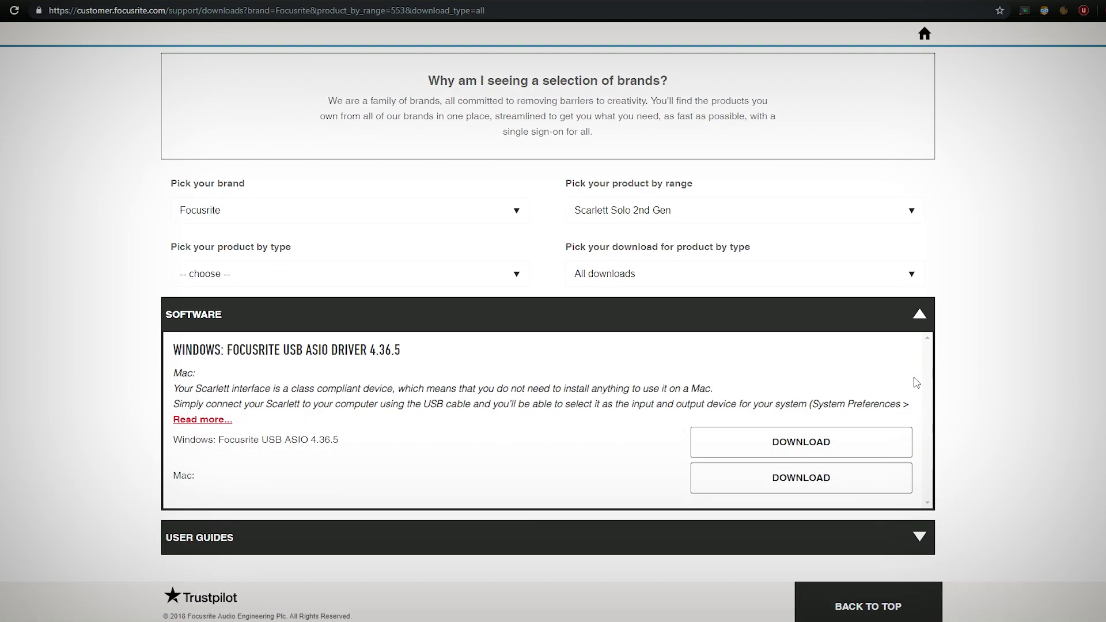
pyautogui.scroll(-2, 917, 383)
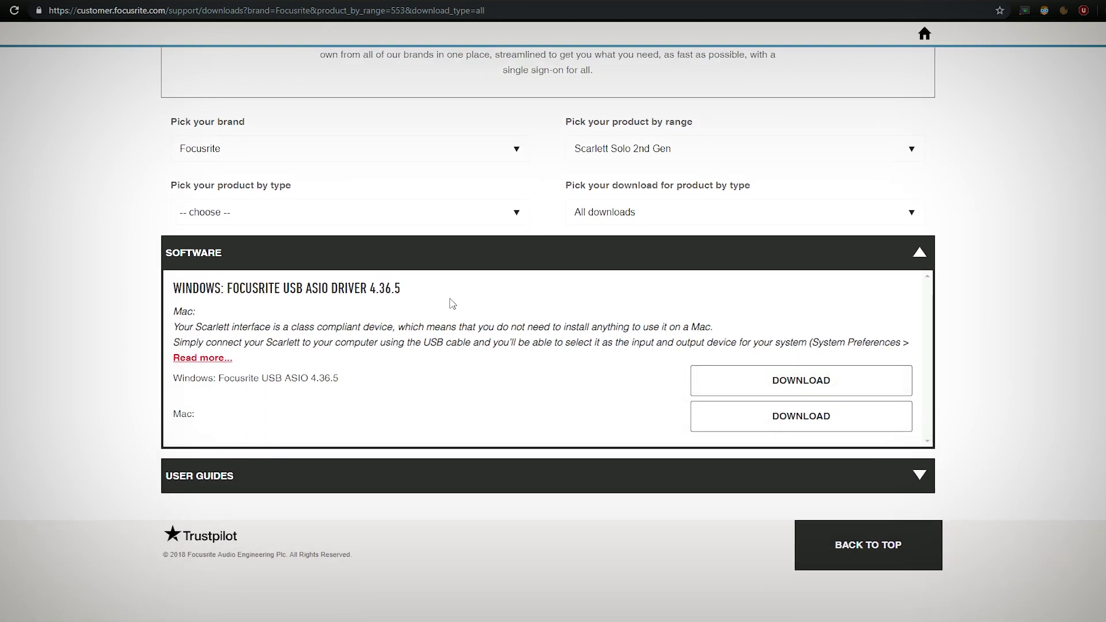
pyautogui.moveTo(333, 290); pyautogui.dragTo(483, 299)
pyautogui.click(481, 298)
pyautogui.scroll(-1, 482, 298)
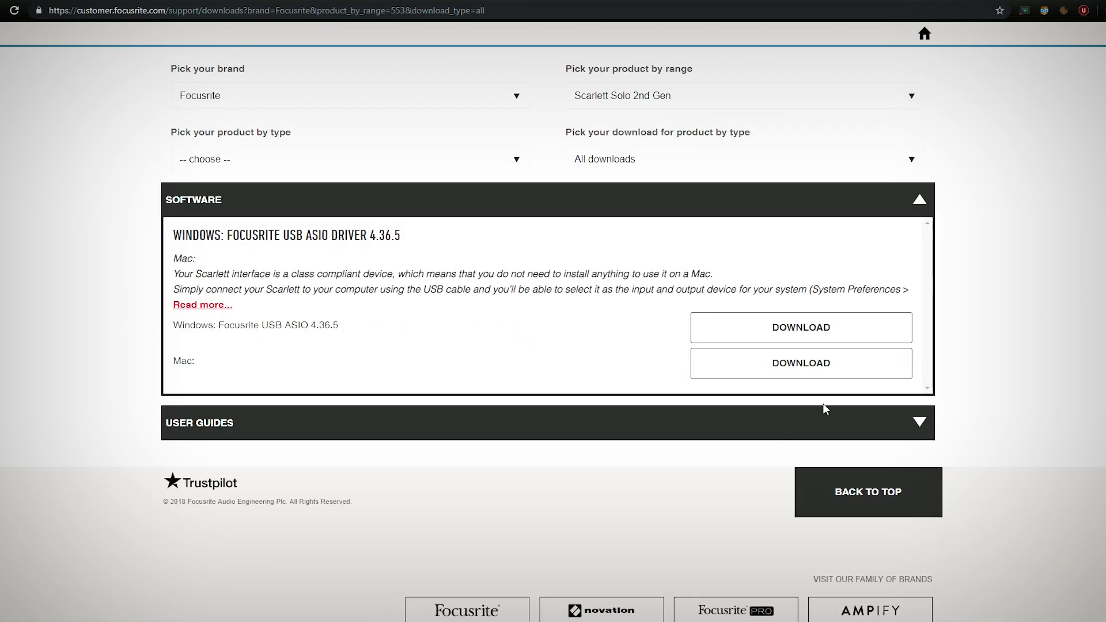
pyautogui.click(814, 334)
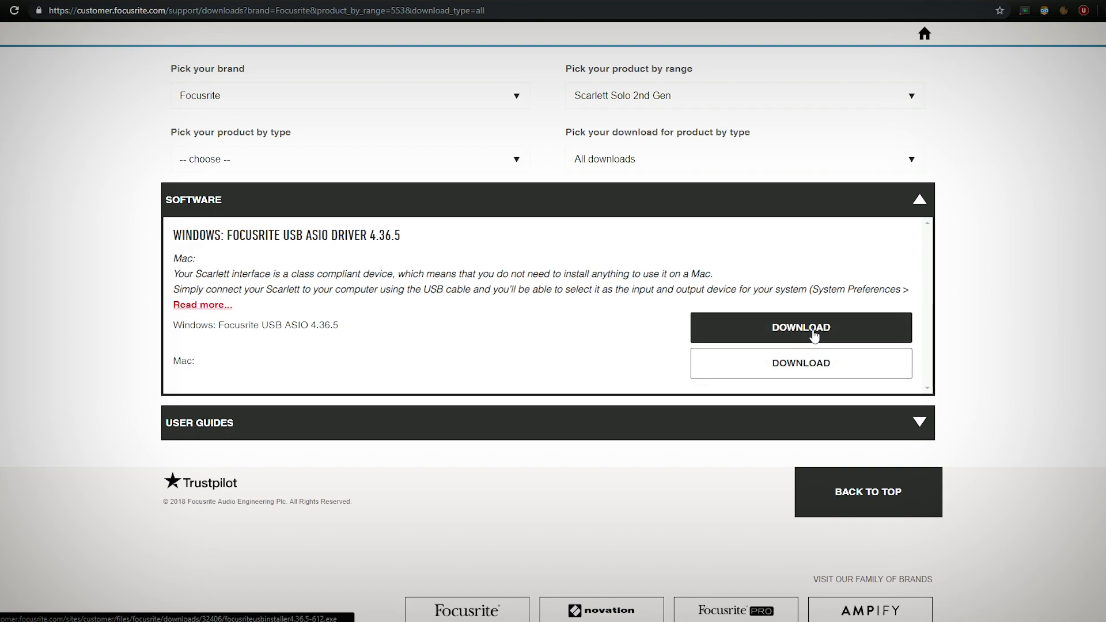
# Launch the downloaded Focusrite USB installer, step past the welcome page, then cancel and exit without installing
pyautogui.click(42, 611)
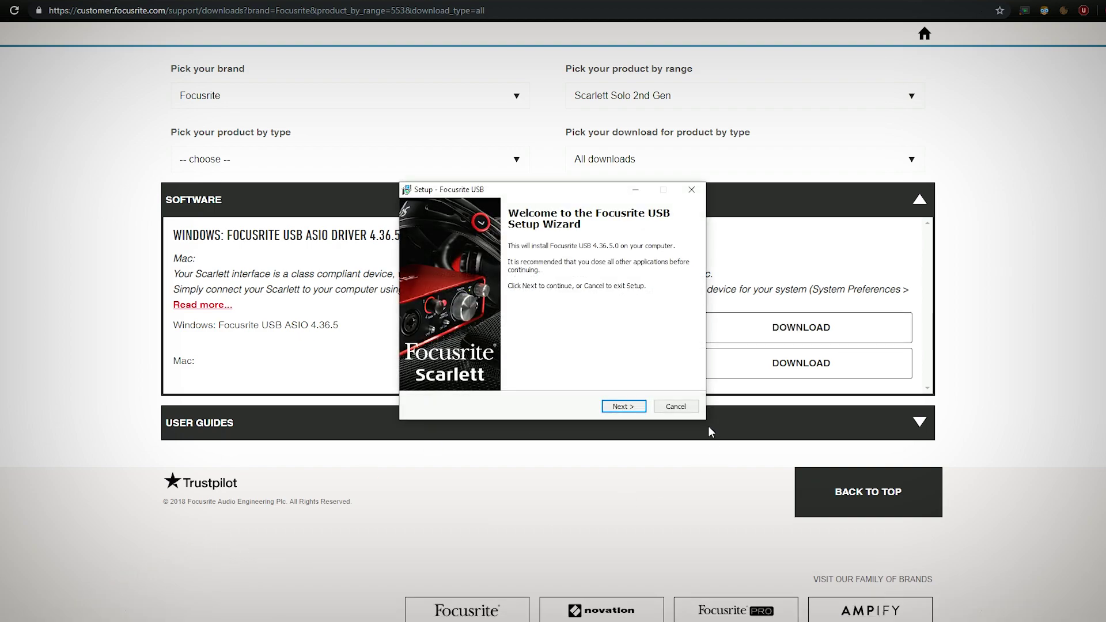
pyautogui.click(625, 408)
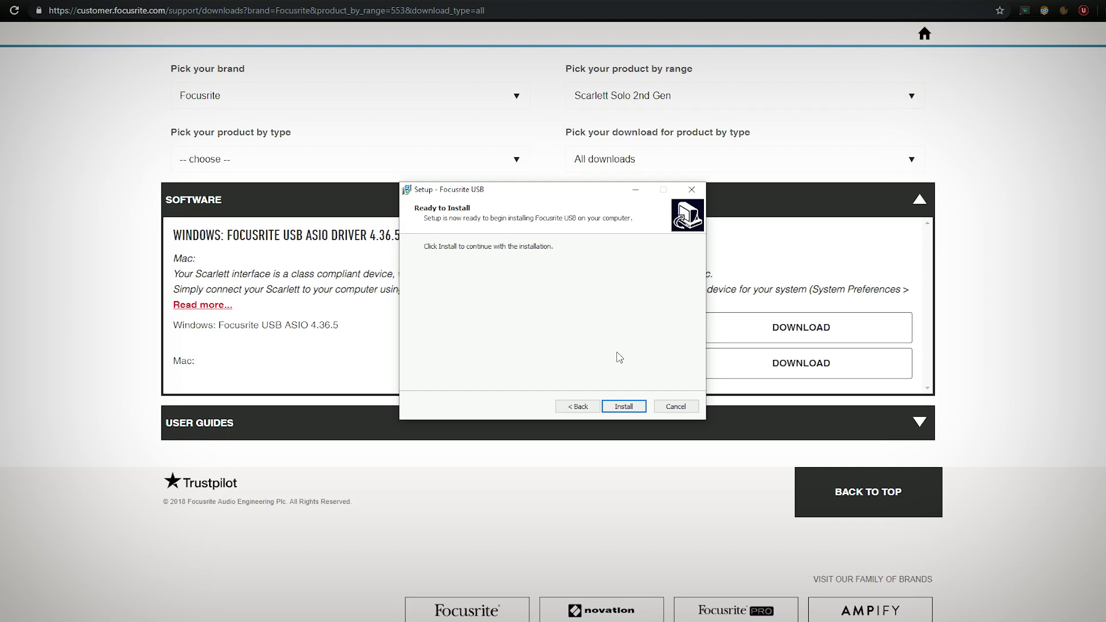
pyautogui.click(675, 407)
pyautogui.click(593, 366)
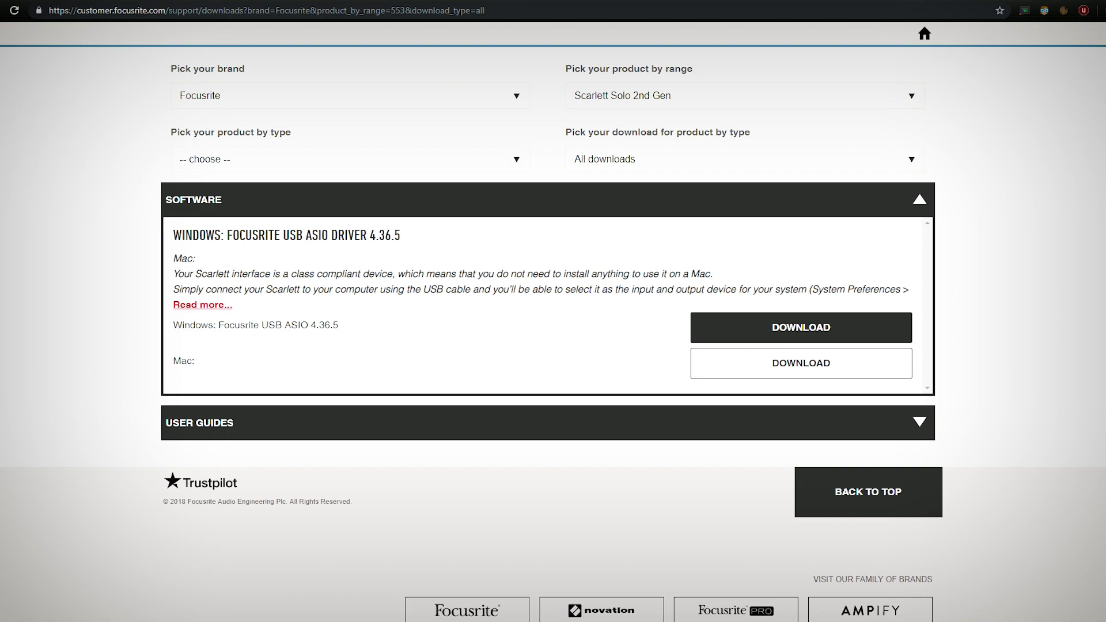
# From Manage audio devices, give the Focusrite USB recording device the 1 channel, 24 bit, 192000 Hz default format
pyautogui.press('super')
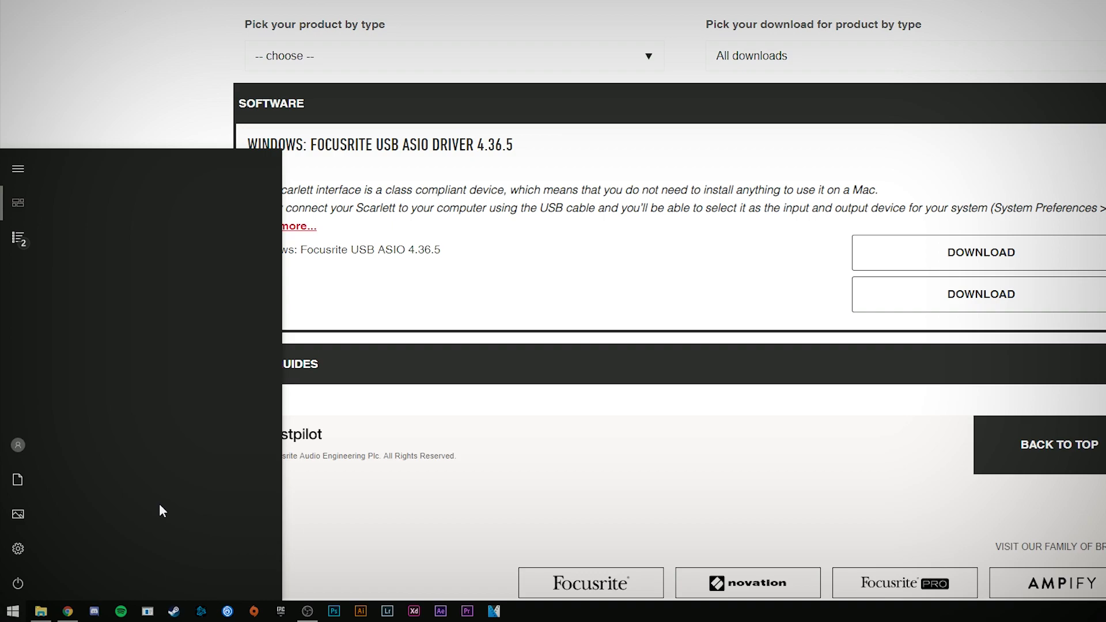
pyautogui.write('manage')
pyautogui.press('Return')
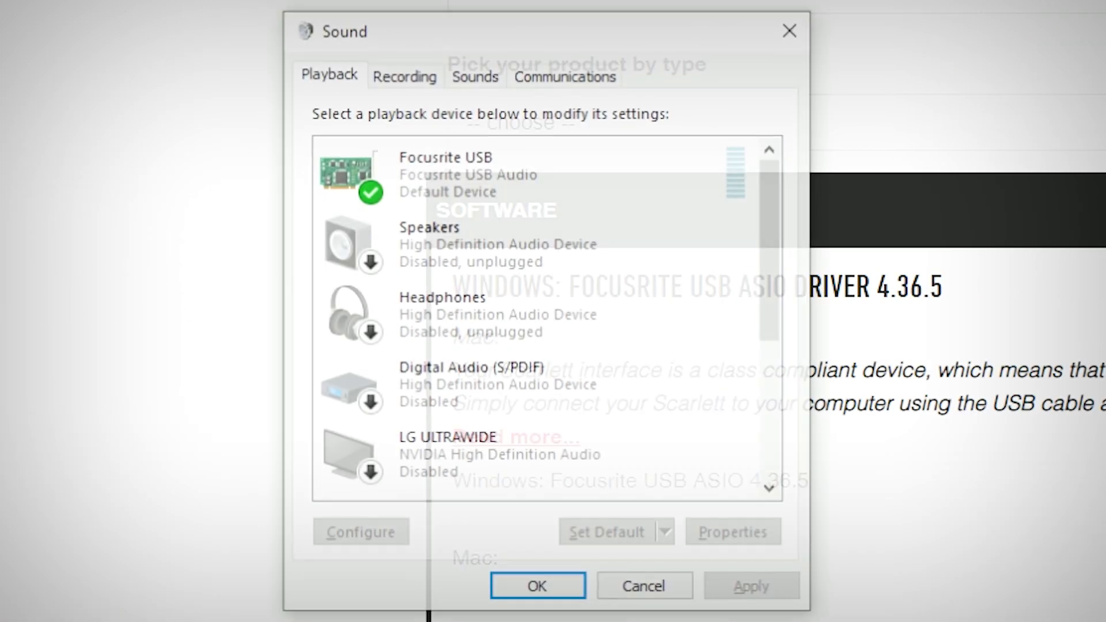
pyautogui.click(423, 79)
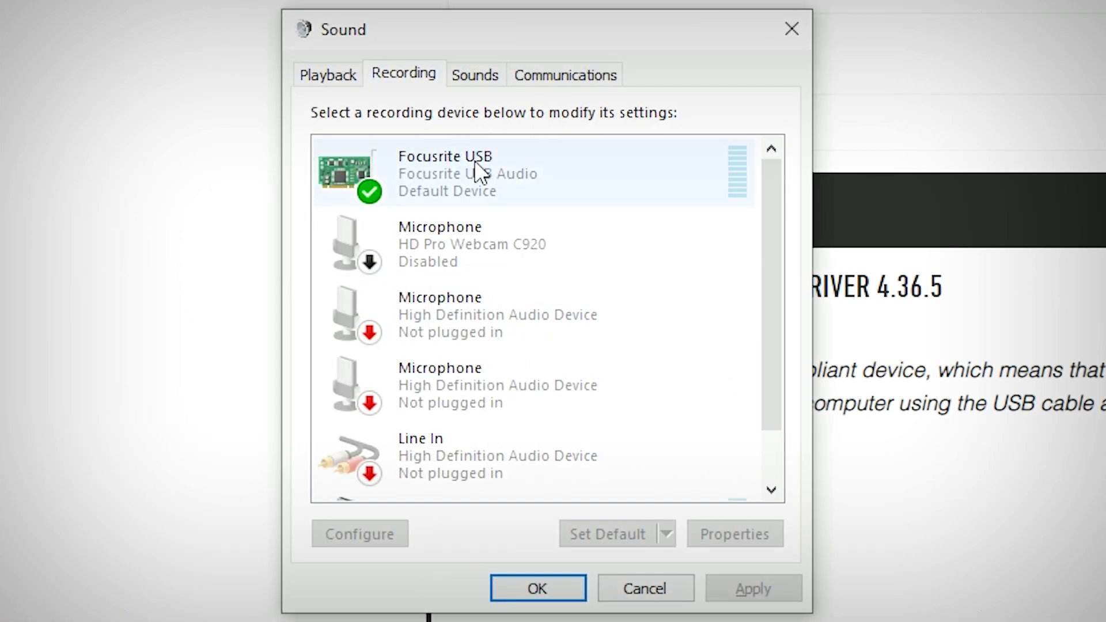
pyautogui.click(478, 171)
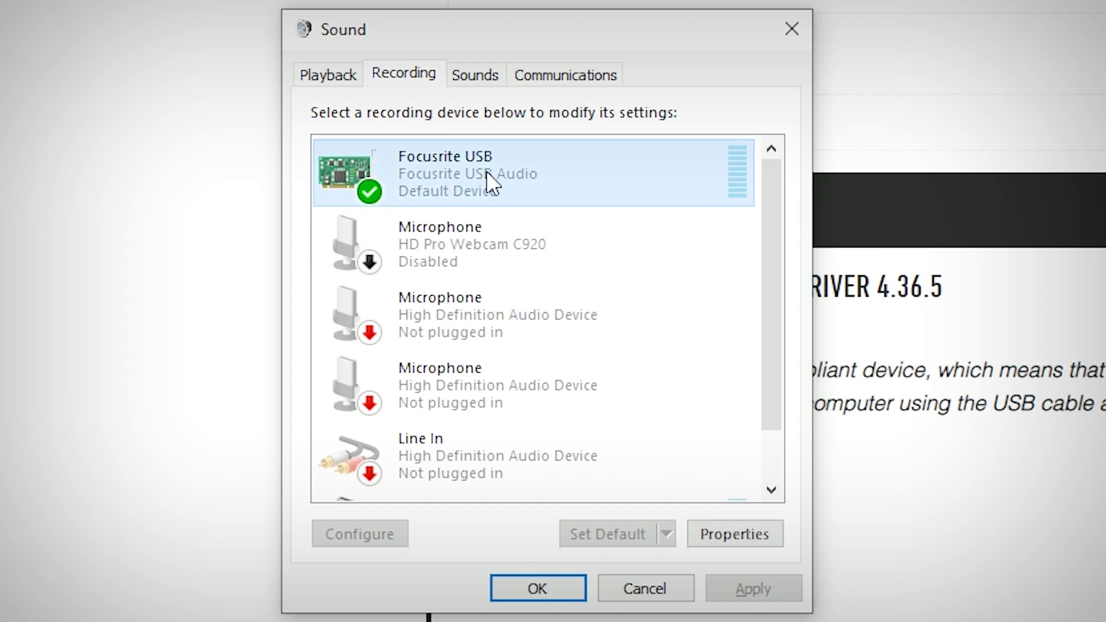
pyautogui.click(740, 534)
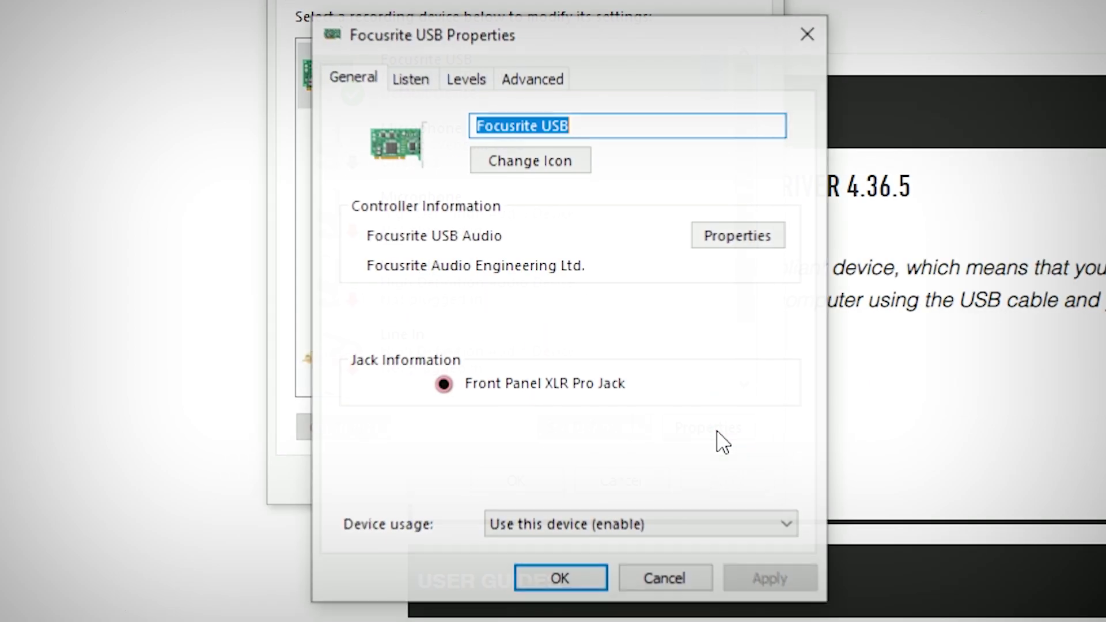
pyautogui.click(535, 80)
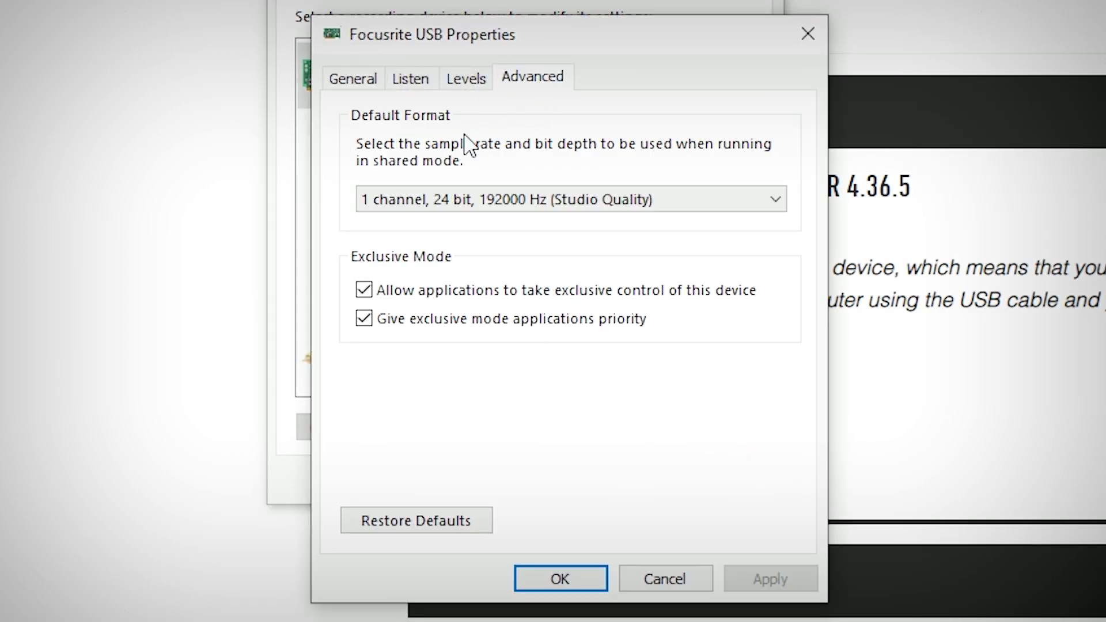
pyautogui.click(455, 202)
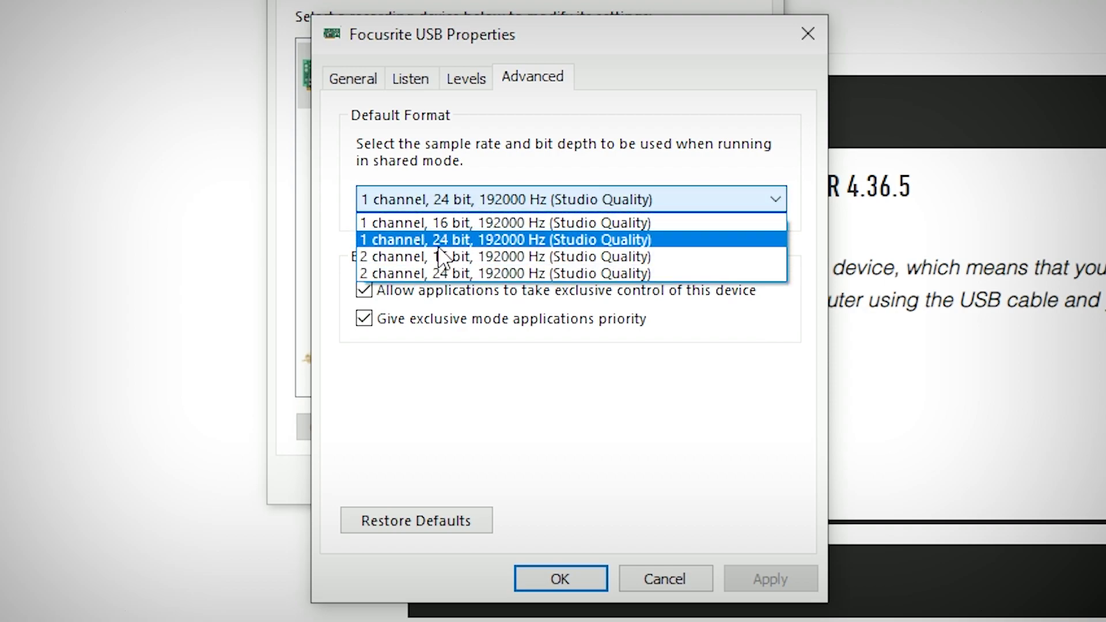
pyautogui.click(475, 238)
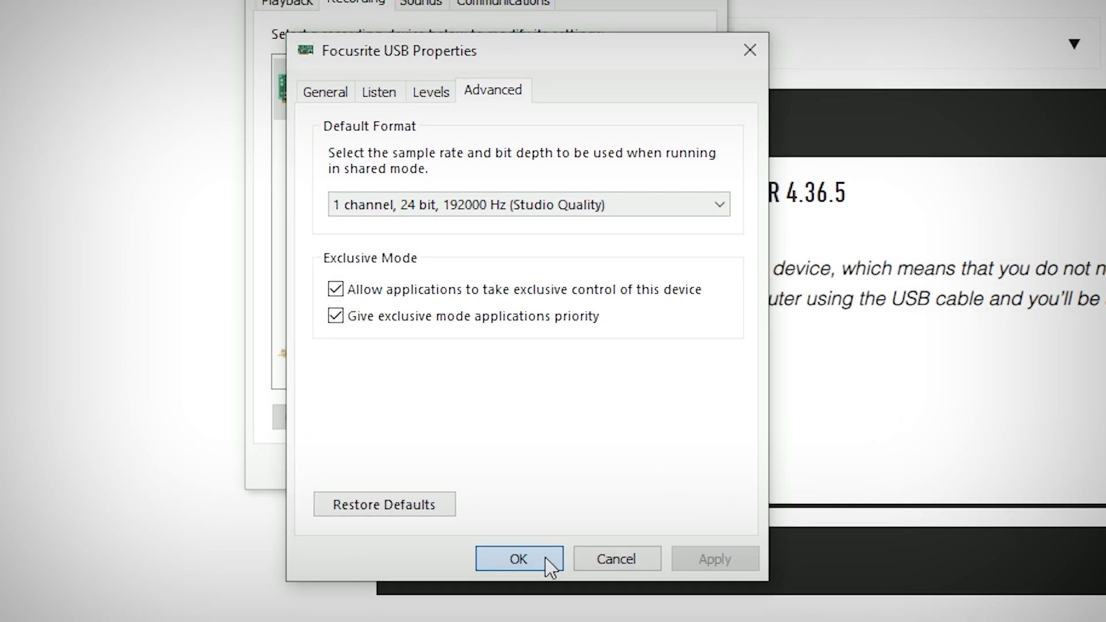
pyautogui.click(546, 559)
pyautogui.click(510, 547)
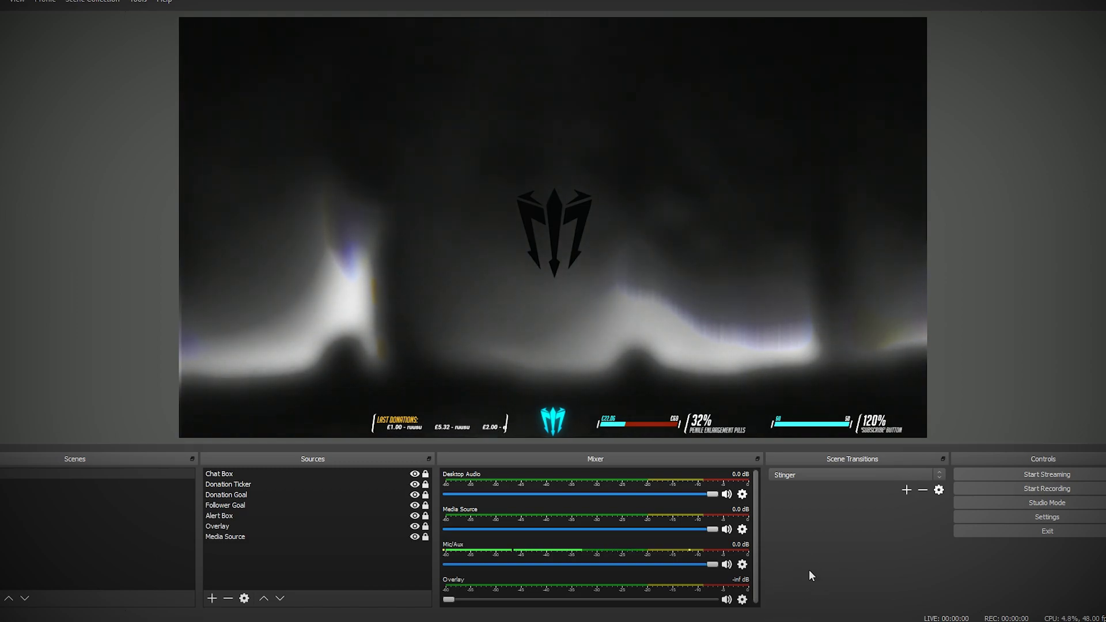
# In OBS Advanced Audio Properties, make sure Mic/Aux has Downmix to Mono ticked, then close it
pyautogui.scroll(-1, 580, 531)
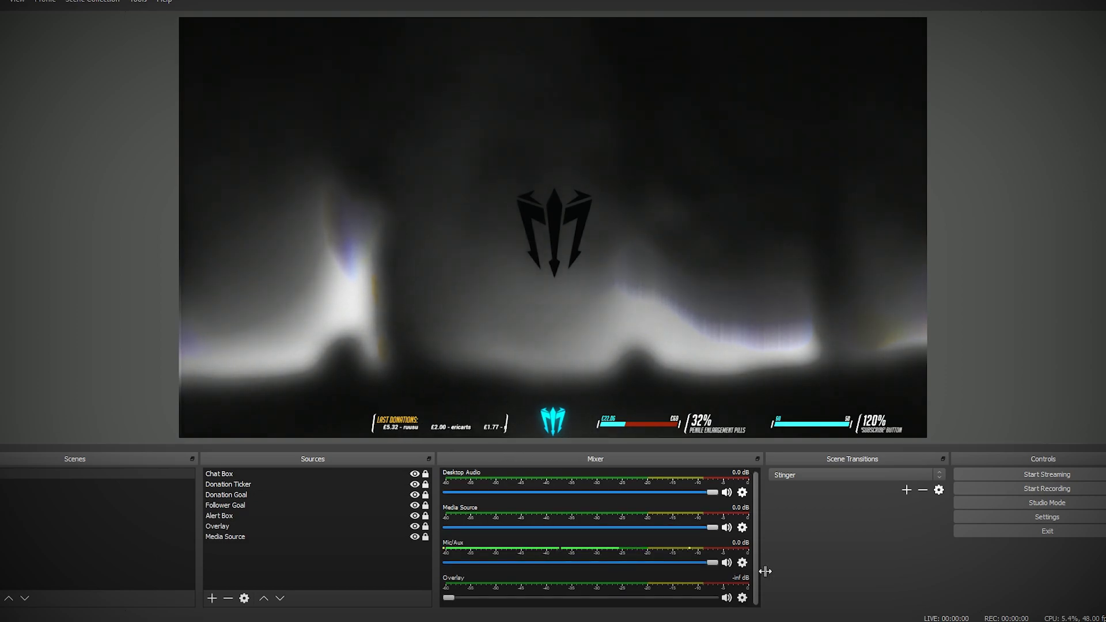
pyautogui.click(742, 563)
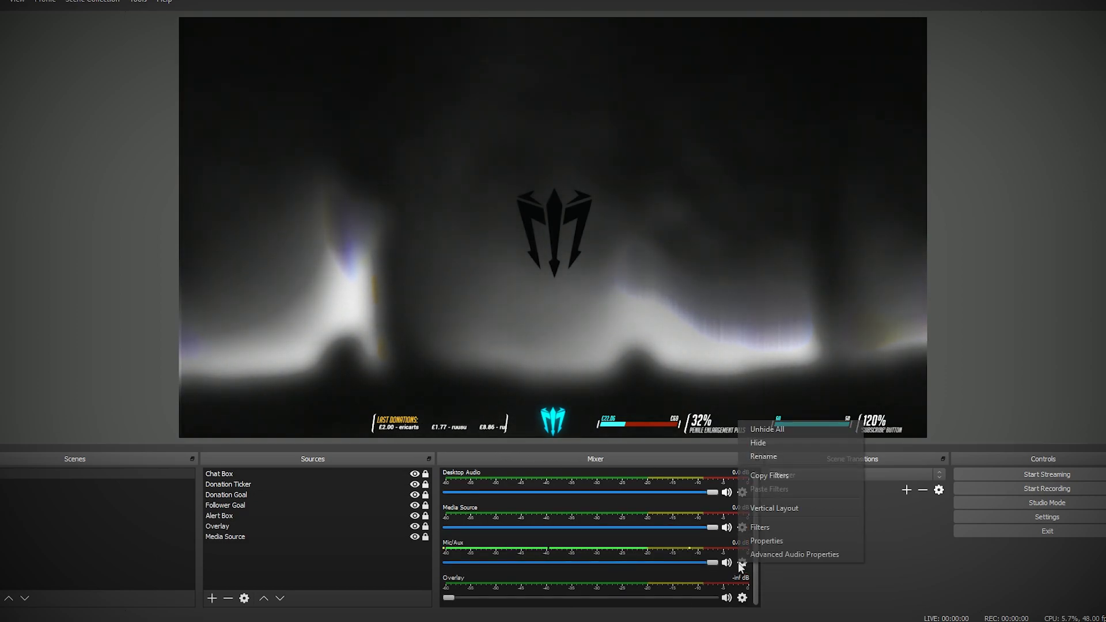
pyautogui.click(777, 554)
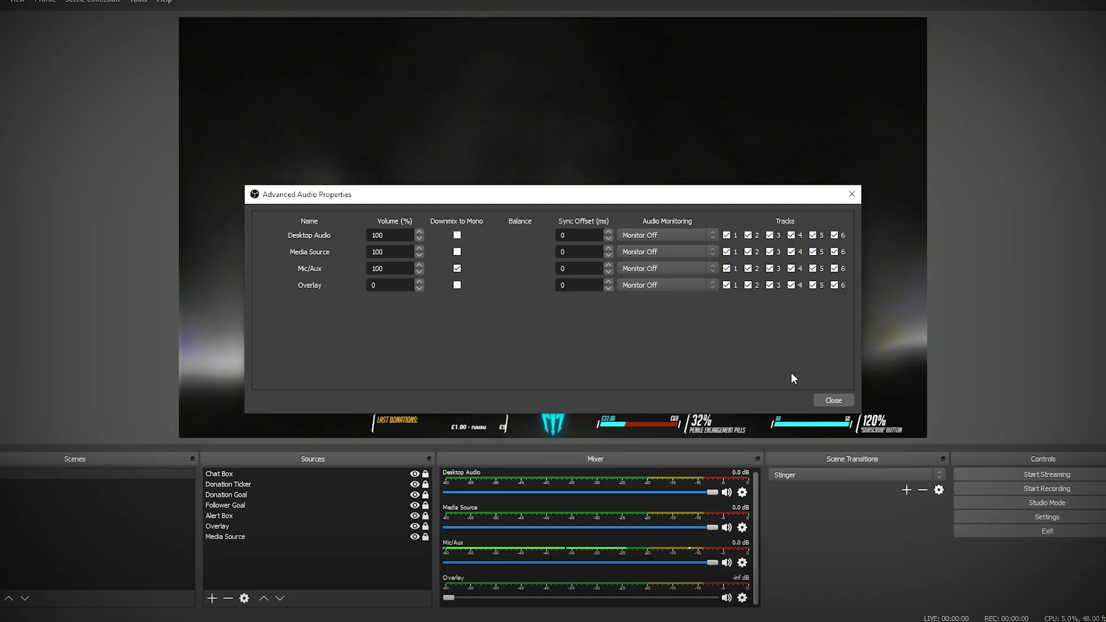
pyautogui.click(836, 398)
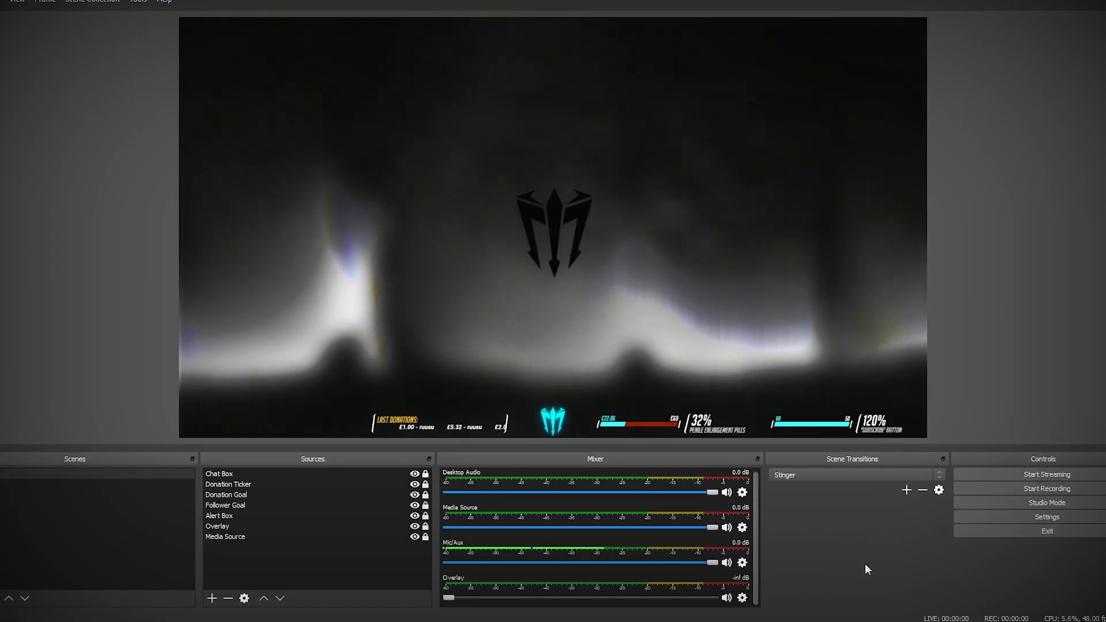